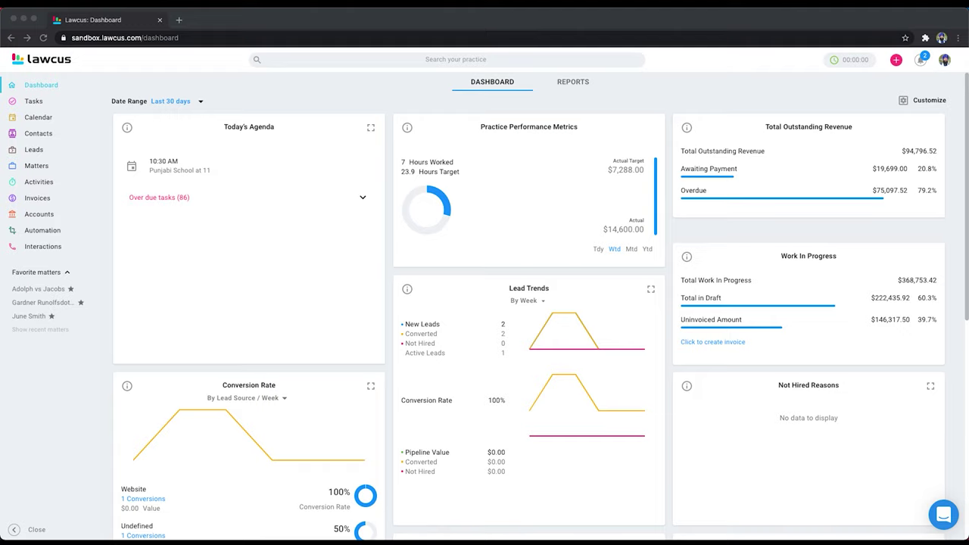
# - Go from the account menu's Settings to Firm Settings > Client Portal to see its live preview
pyautogui.click(939, 66)
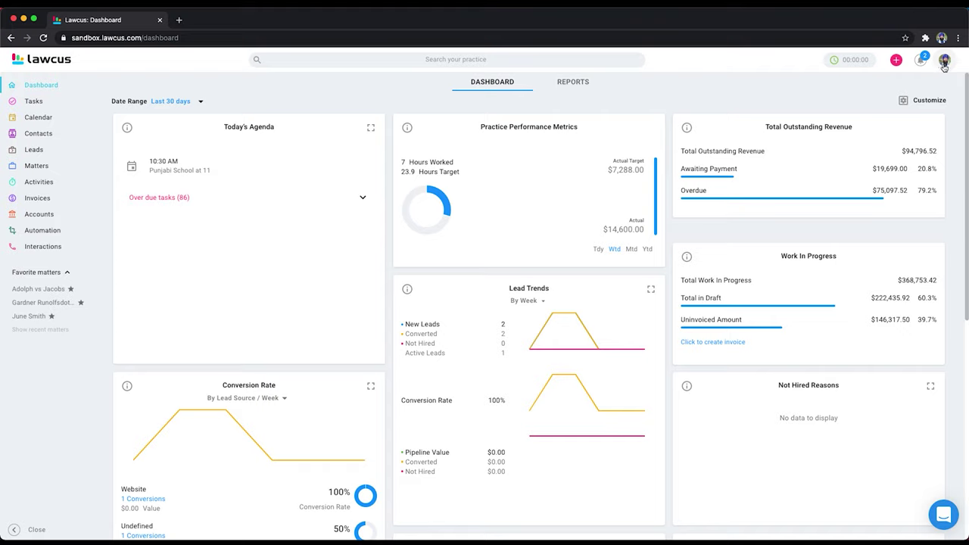
pyautogui.click(945, 66)
pyautogui.click(879, 69)
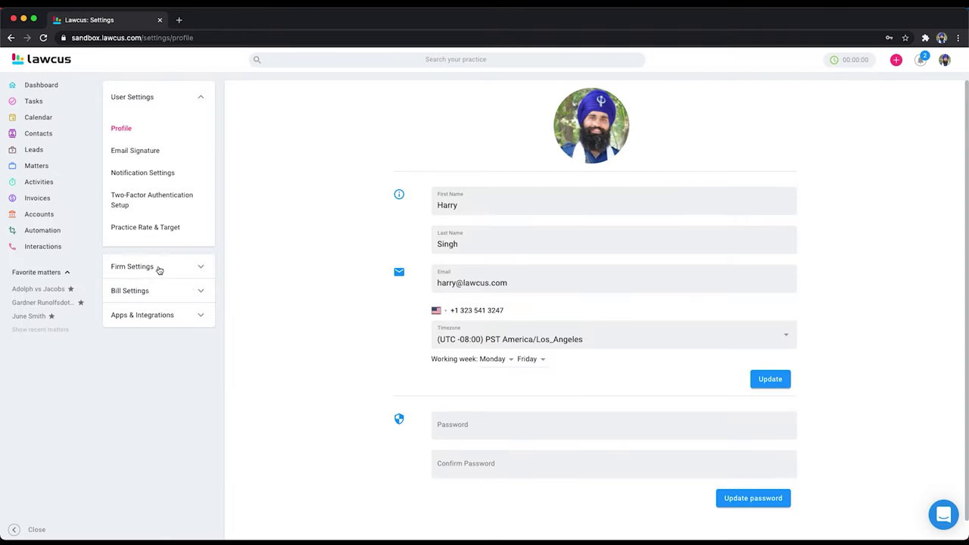
pyautogui.click(159, 271)
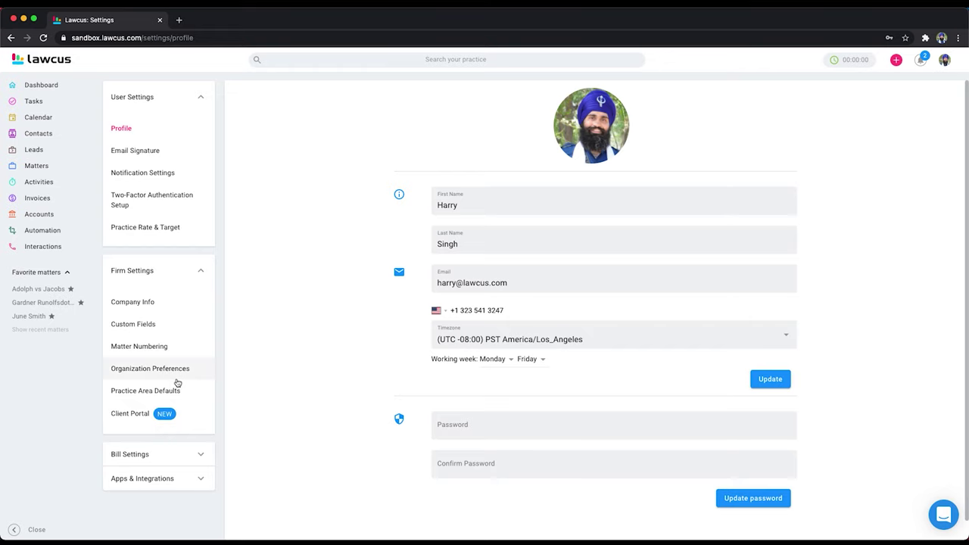
pyautogui.click(140, 413)
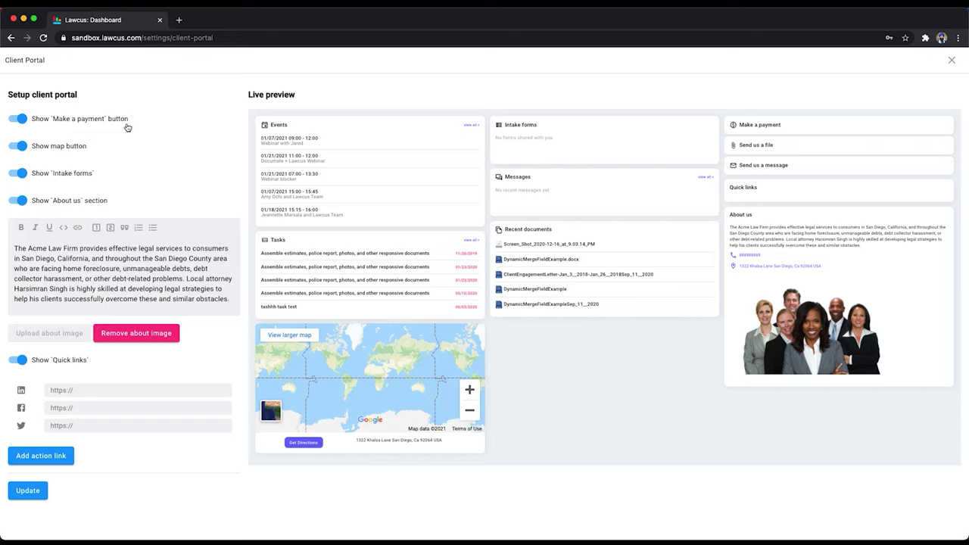
pyautogui.click(15, 119)
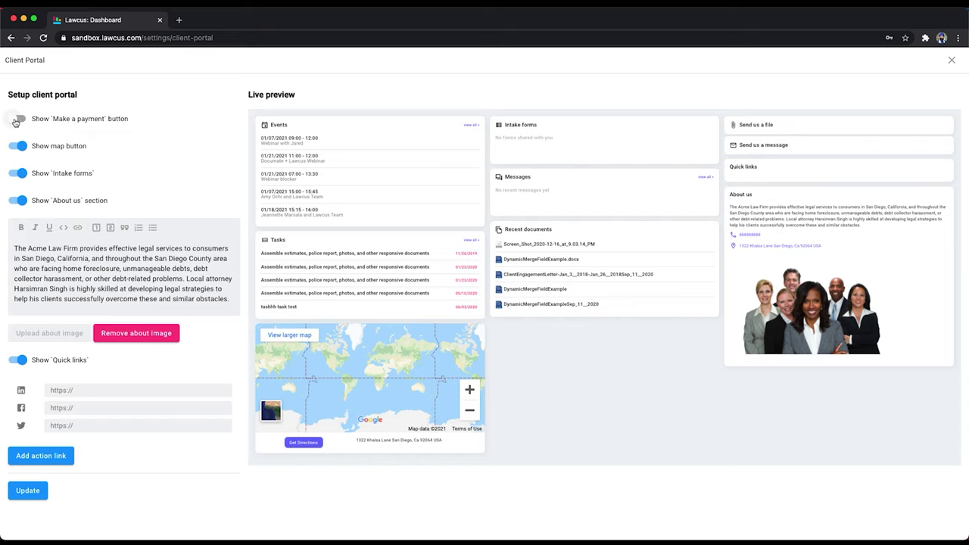
pyautogui.click(16, 120)
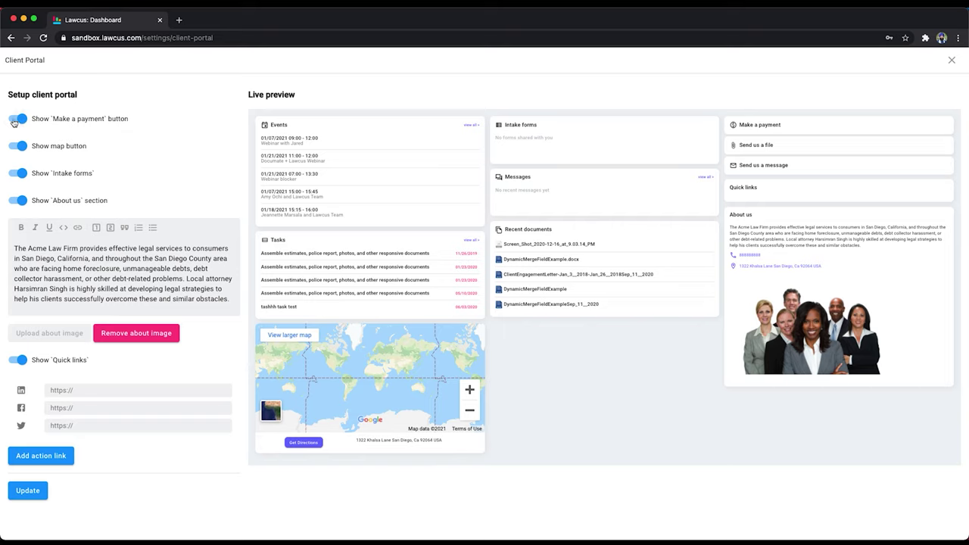
pyautogui.click(15, 120)
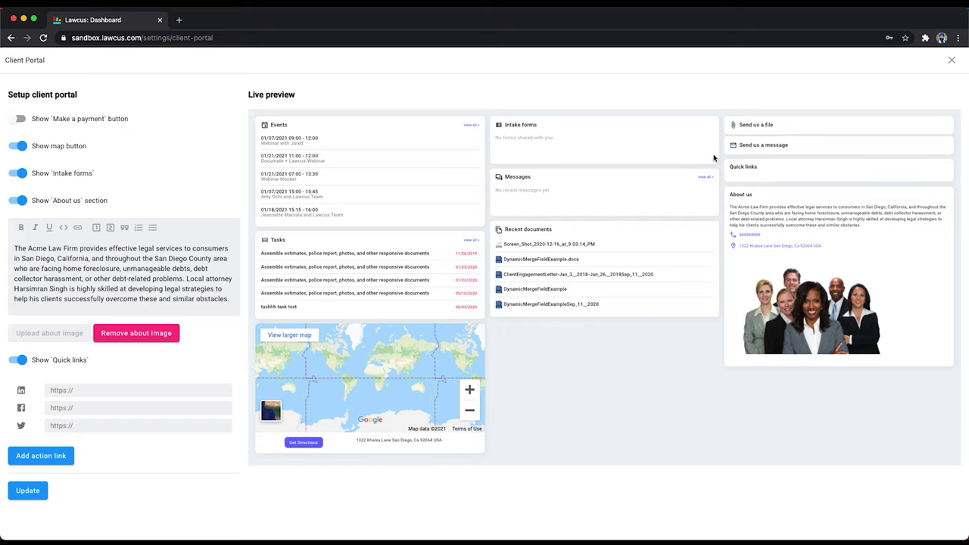
pyautogui.click(18, 119)
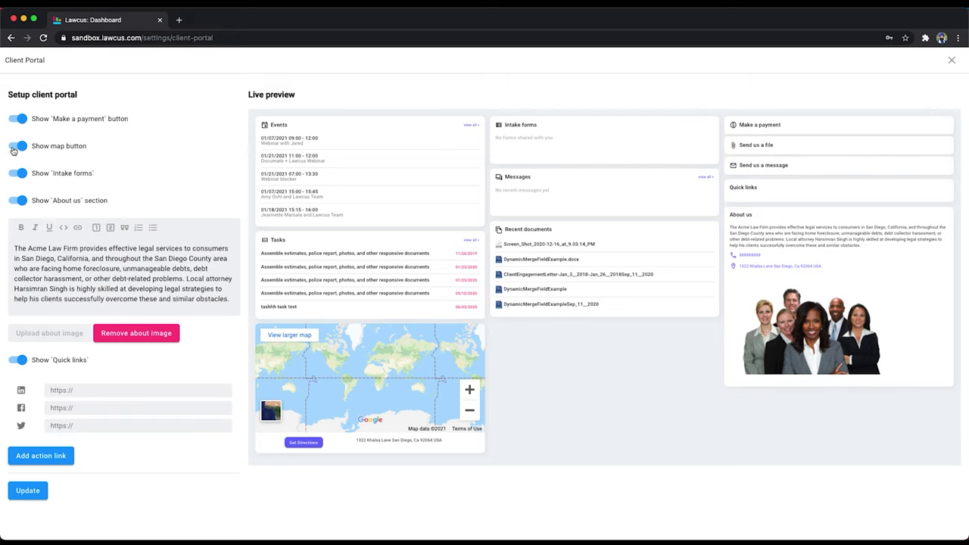
pyautogui.click(16, 146)
pyautogui.click(15, 146)
pyautogui.click(14, 177)
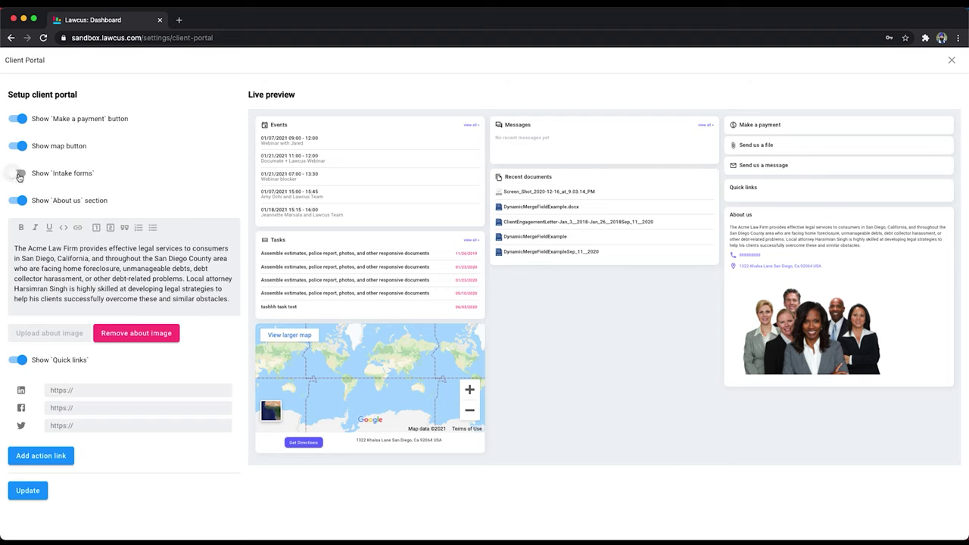
pyautogui.click(19, 175)
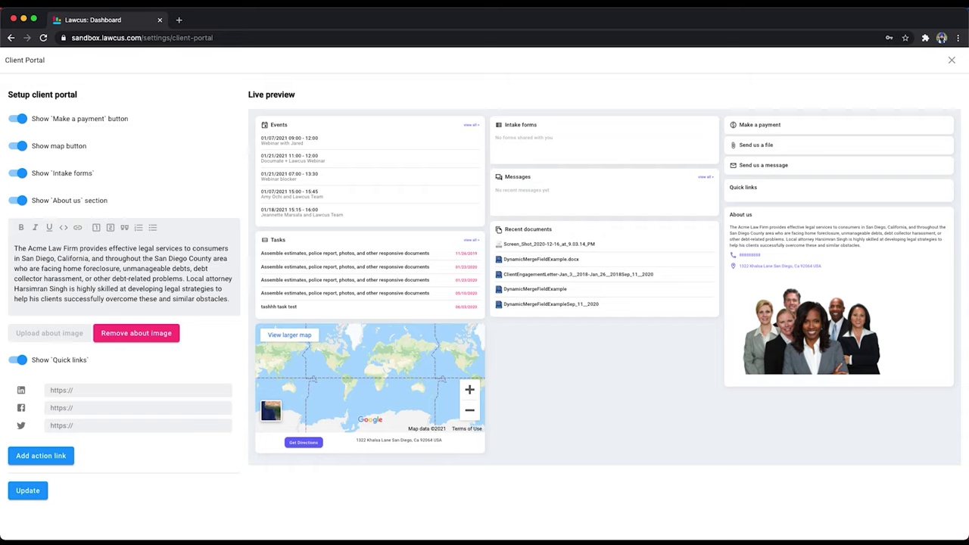
pyautogui.click(16, 201)
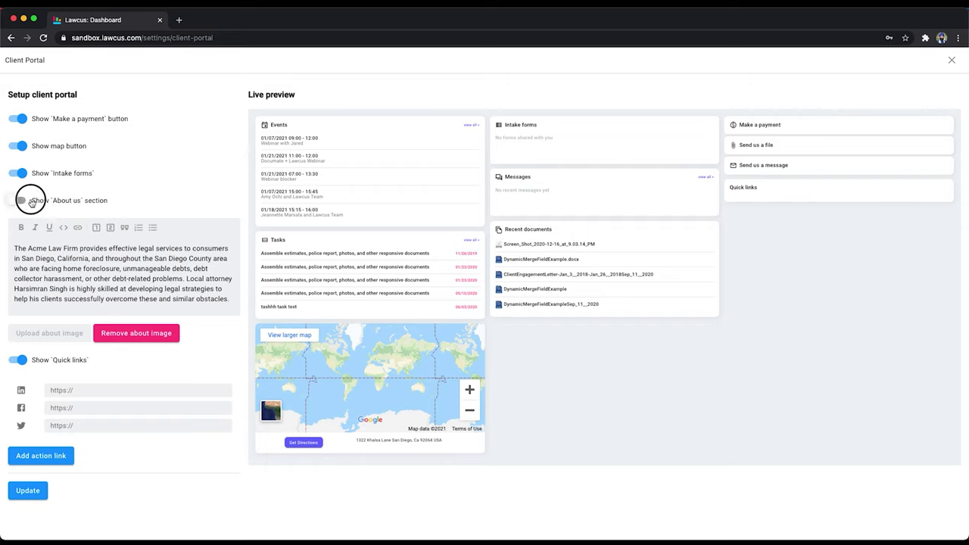
pyautogui.click(30, 201)
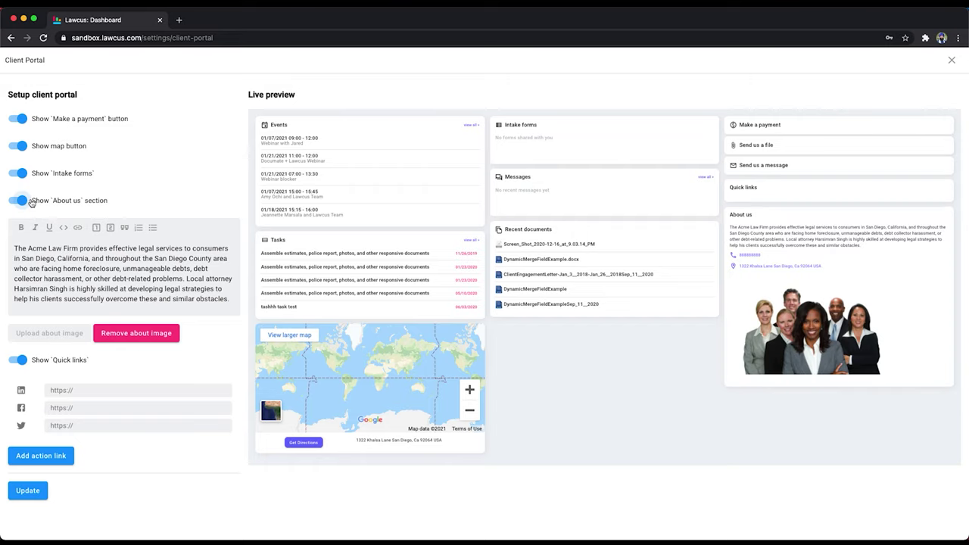
pyautogui.click(232, 300)
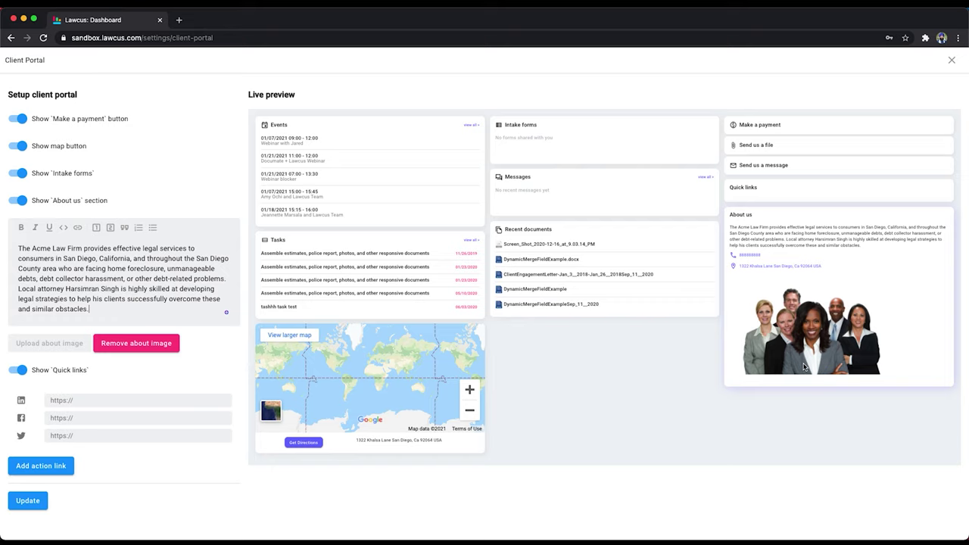
pyautogui.click(76, 418)
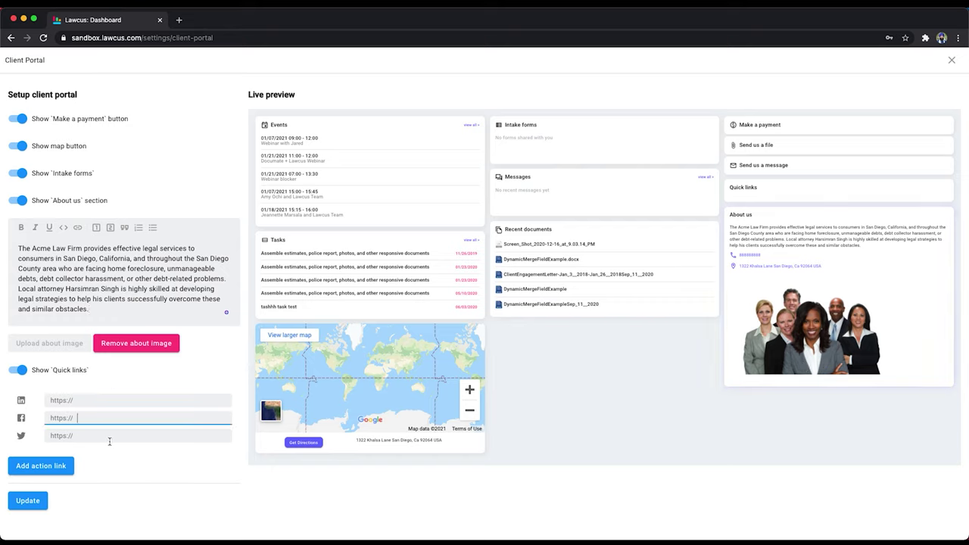
# - Fill the LinkedIn, Facebook (fb.com) and Twitter (t.com) quick link URL fields
pyautogui.click(90, 402)
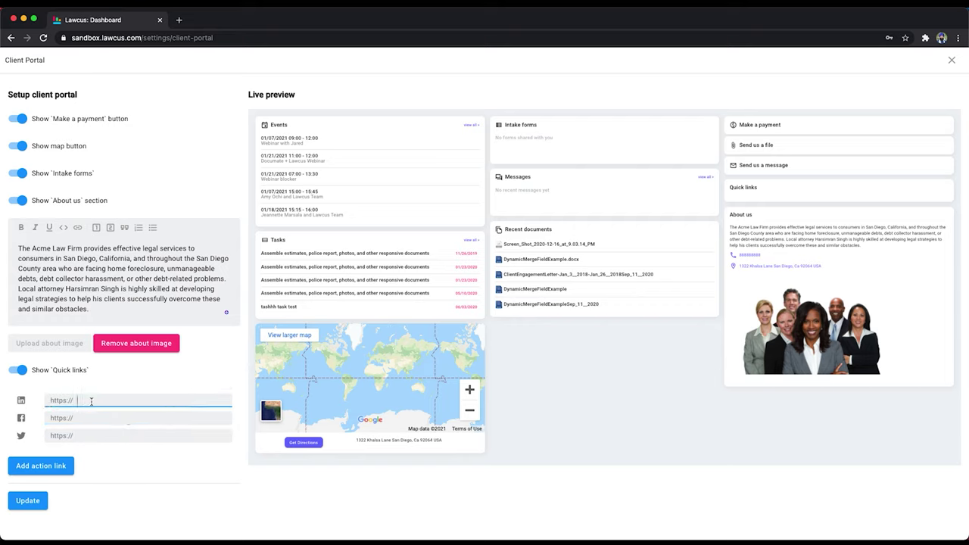
pyautogui.write('linkedin.com/lawcus')
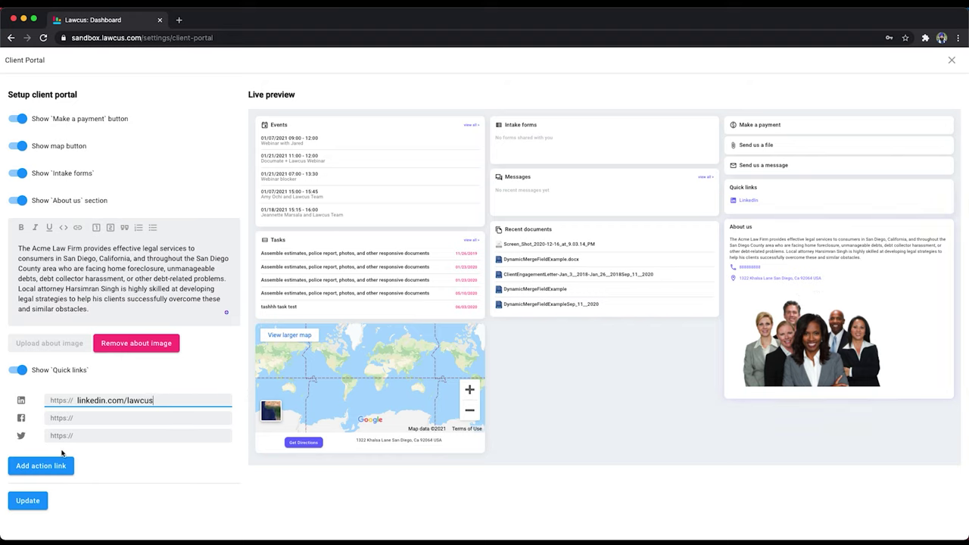
pyautogui.click(87, 421)
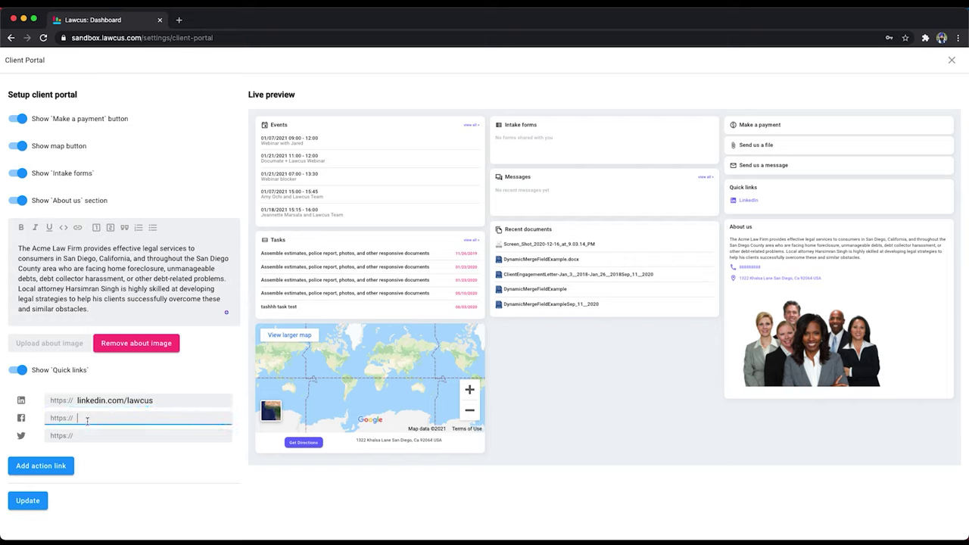
pyautogui.write('fb.com')
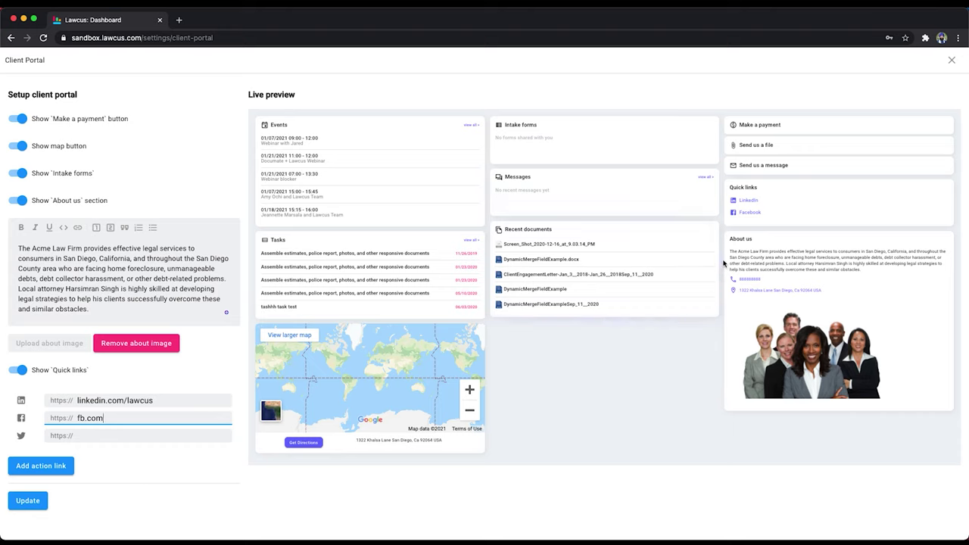
pyautogui.click(94, 439)
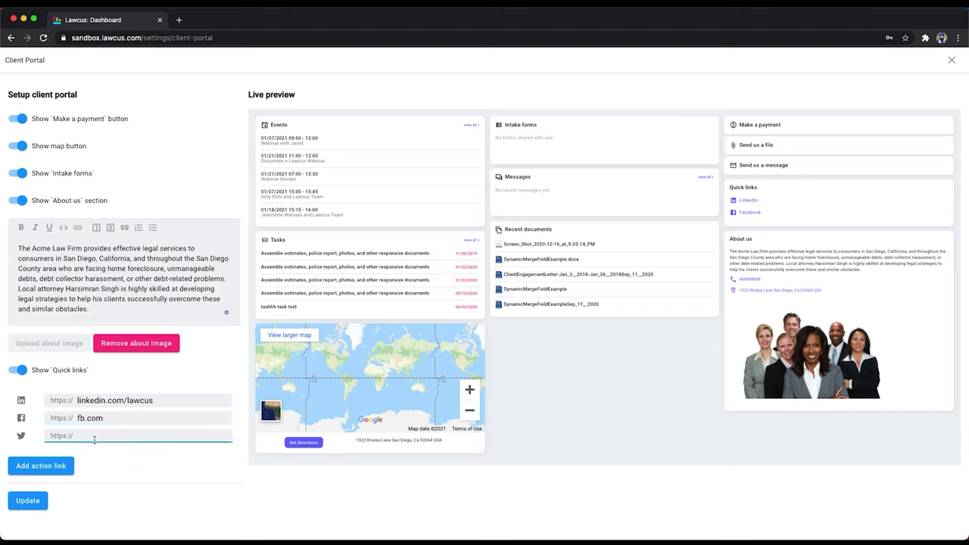
pyautogui.write('t.com')
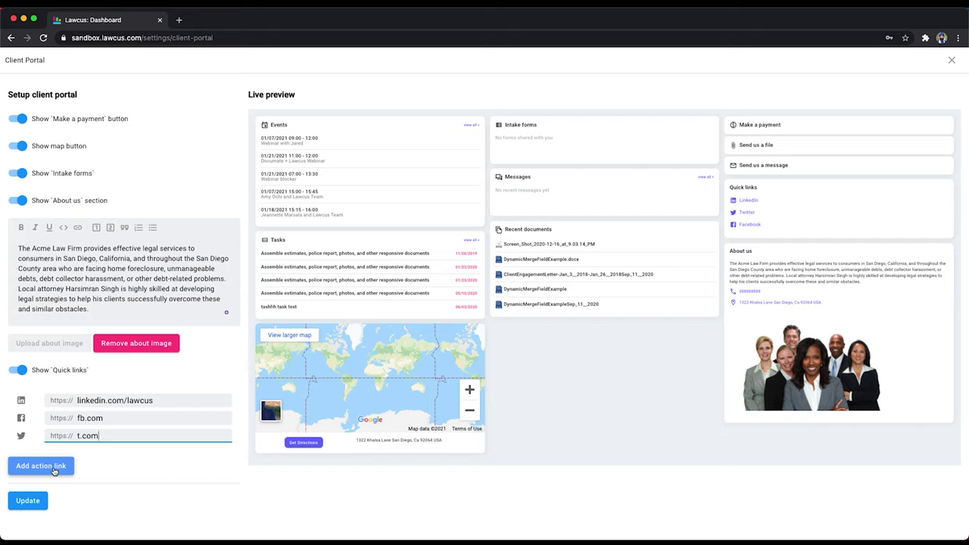
# - Create a custom 'Website' action link to lawcus.com, then save and update the portal settings
pyautogui.click(54, 470)
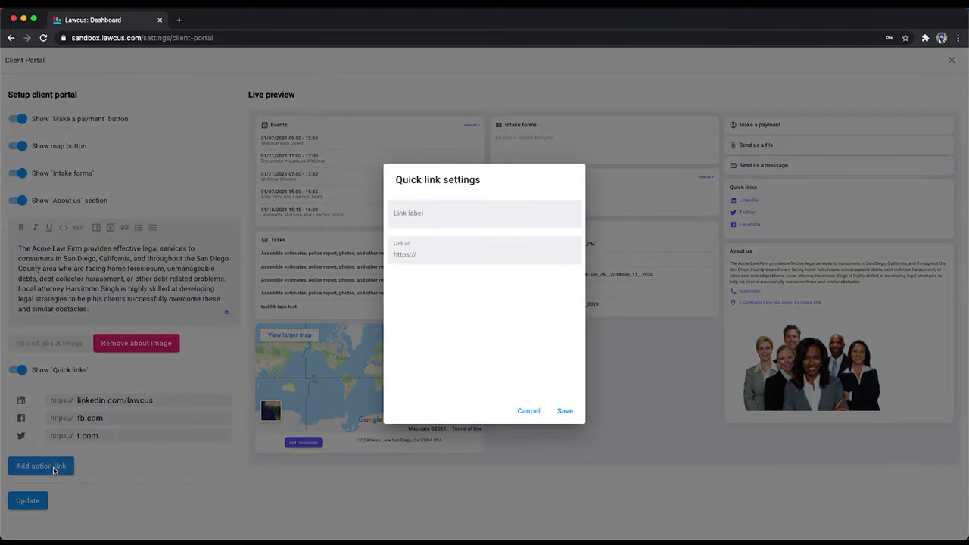
pyautogui.click(451, 216)
pyautogui.write('Website')
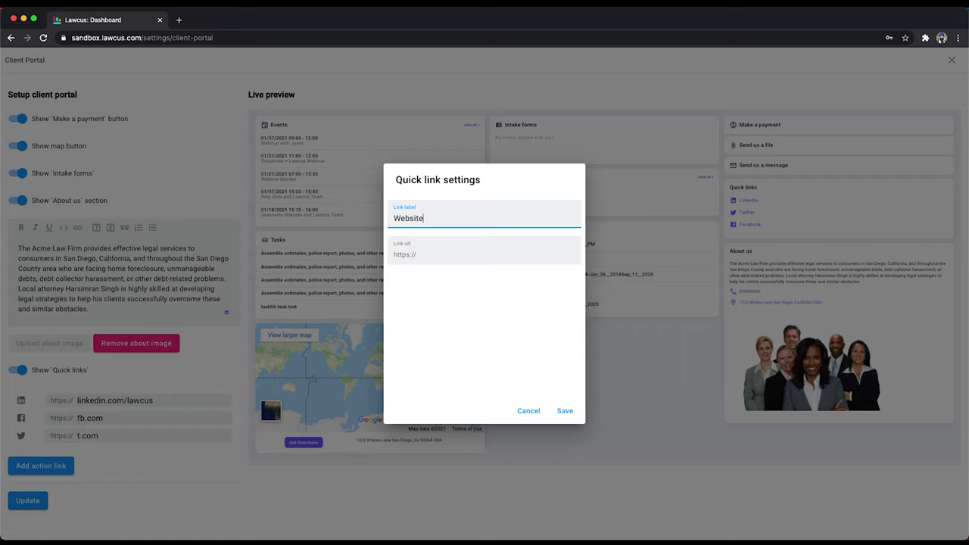
pyautogui.click(443, 257)
pyautogui.write('lawcus.com')
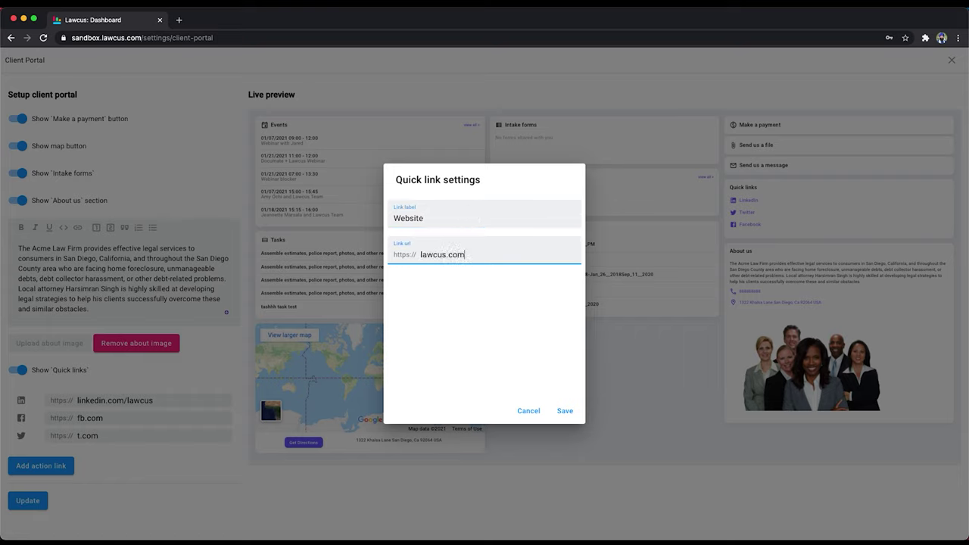
pyautogui.click(565, 411)
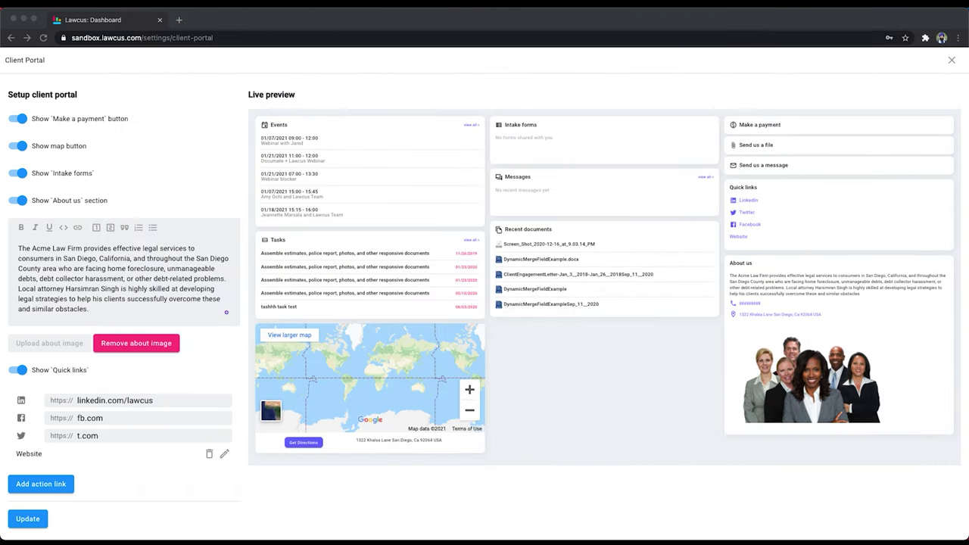
pyautogui.click(28, 520)
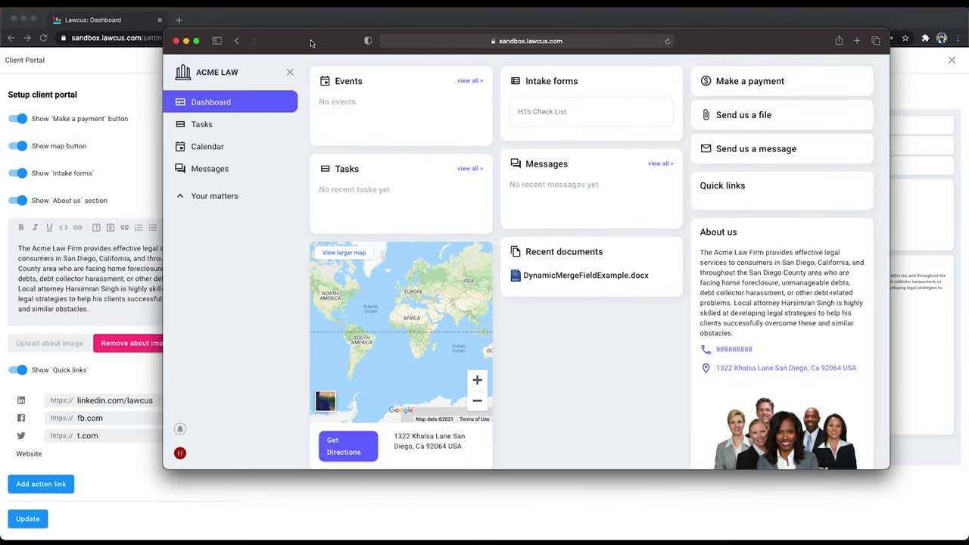
# - Reload the Acme Law portal, confirm the Website link opens lawcus.com, and return to the Dashboard
pyautogui.click(667, 41)
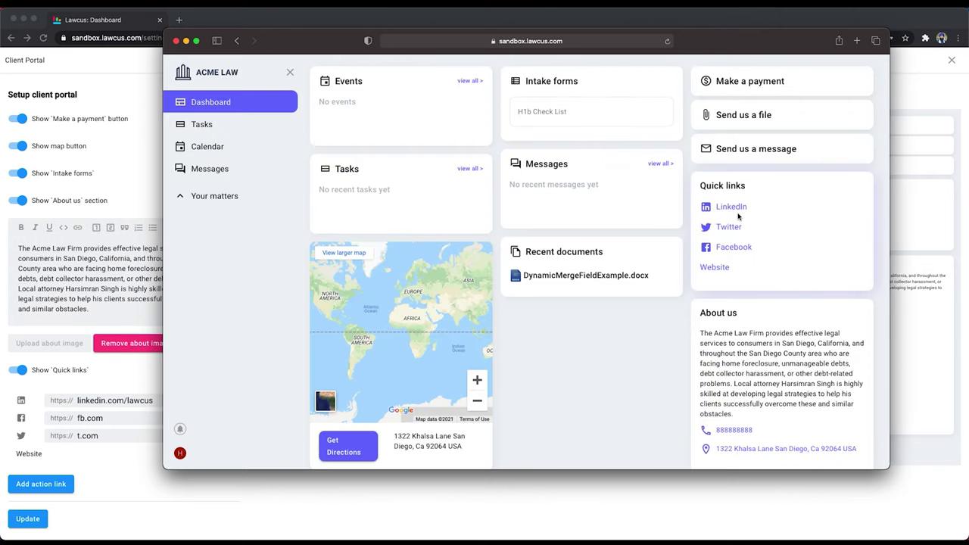
pyautogui.click(716, 268)
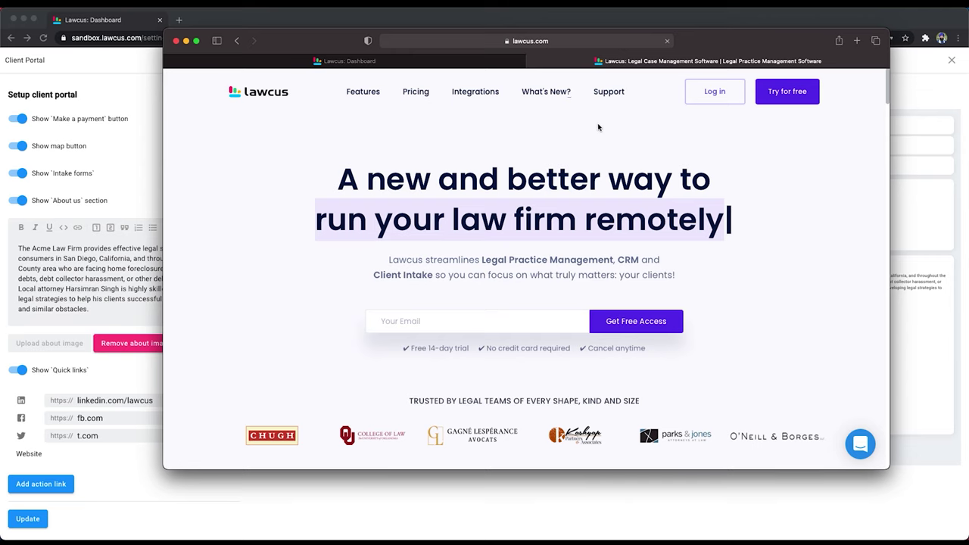
pyautogui.click(424, 60)
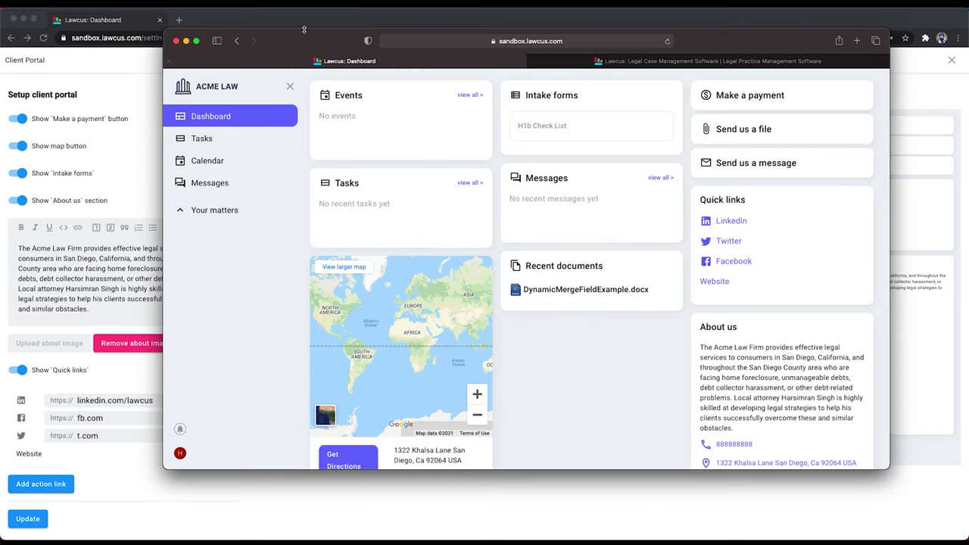
pyautogui.moveTo(307, 35); pyautogui.dragTo(144, 15)
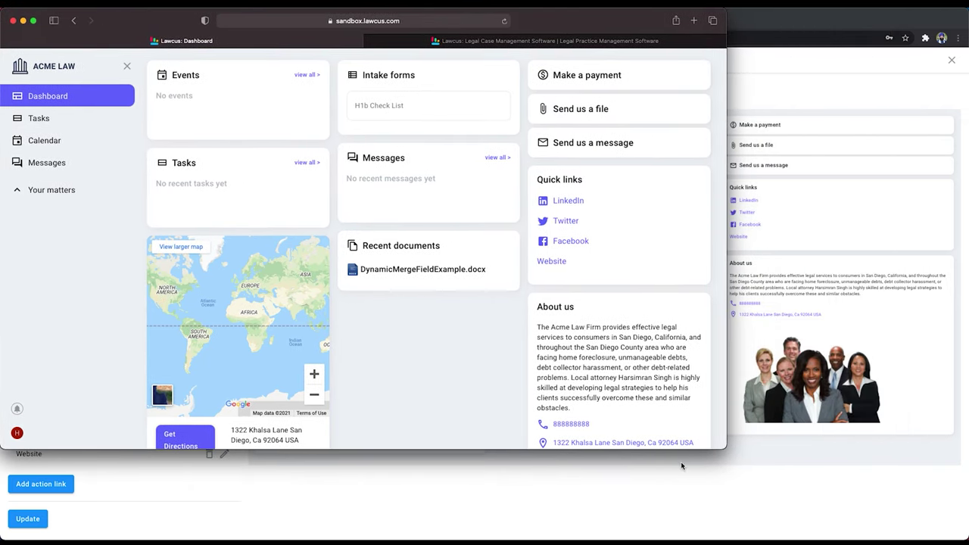
# - Maximise the portal window and list invoices 00057 and 00065 via Make a payment
pyautogui.moveTo(725, 449); pyautogui.dragTo(963, 535)
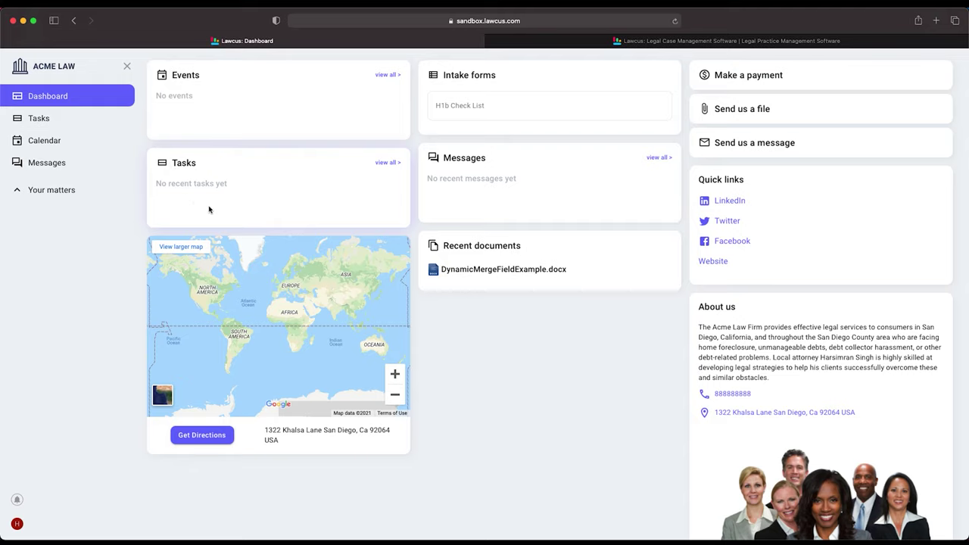
pyautogui.click(753, 80)
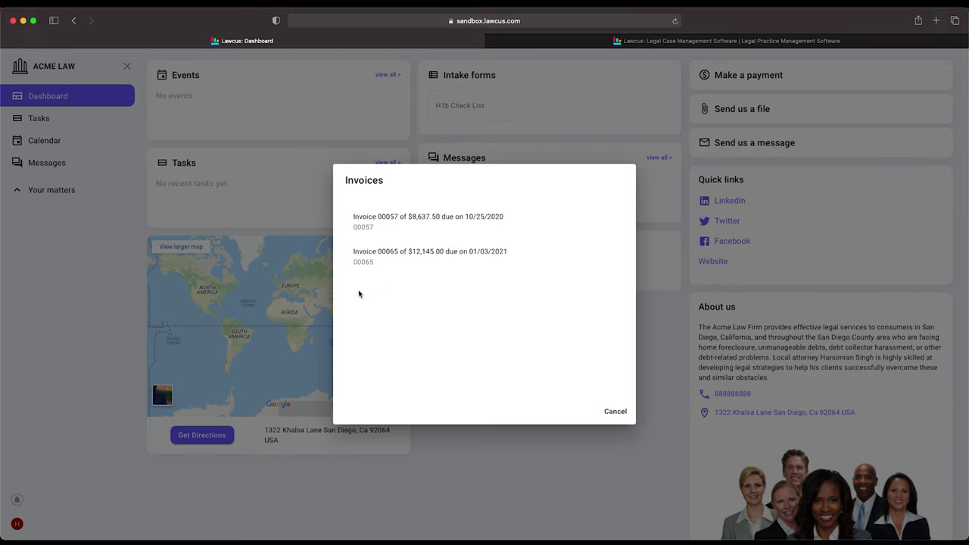
# - Cancel the Invoices list and open the Adolph vs Jacobs matter from Your matters
pyautogui.click(615, 411)
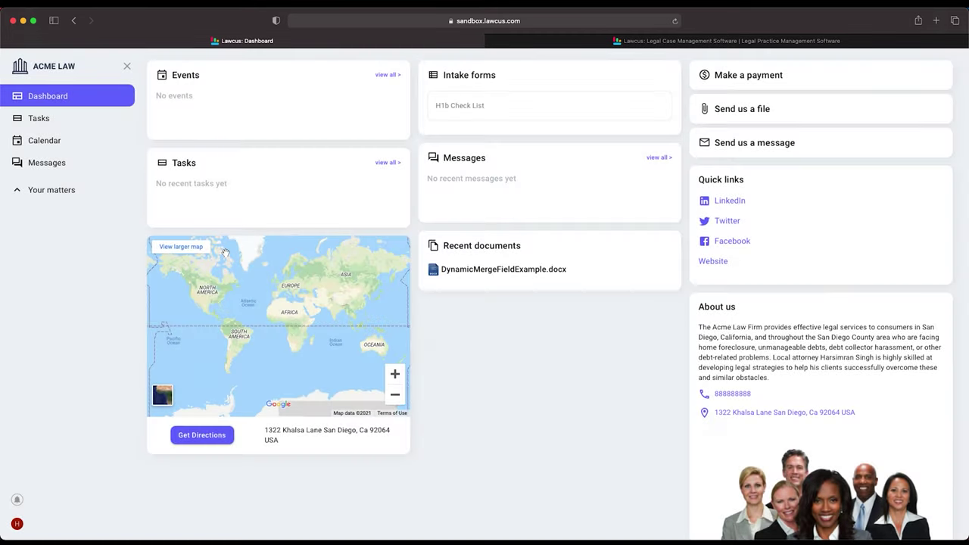
pyautogui.click(50, 194)
pyautogui.click(61, 209)
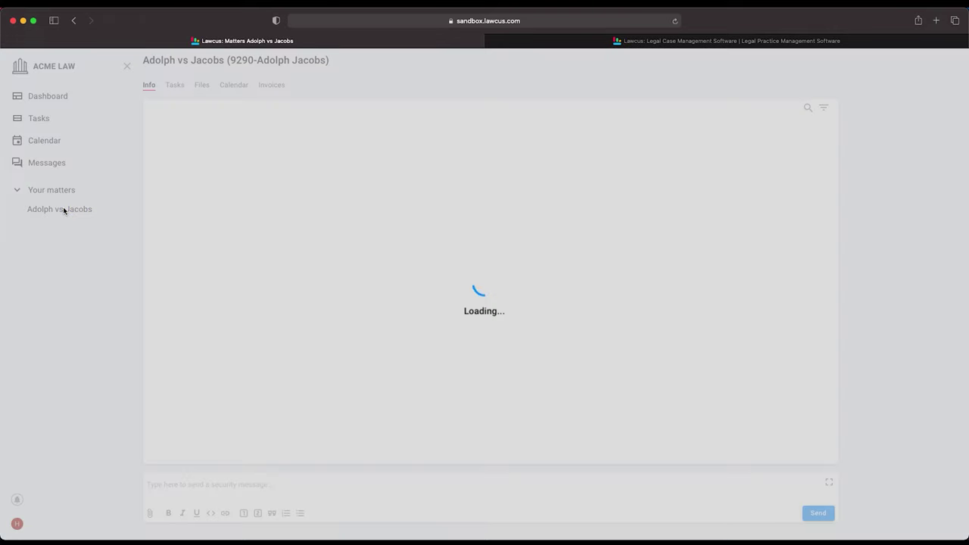